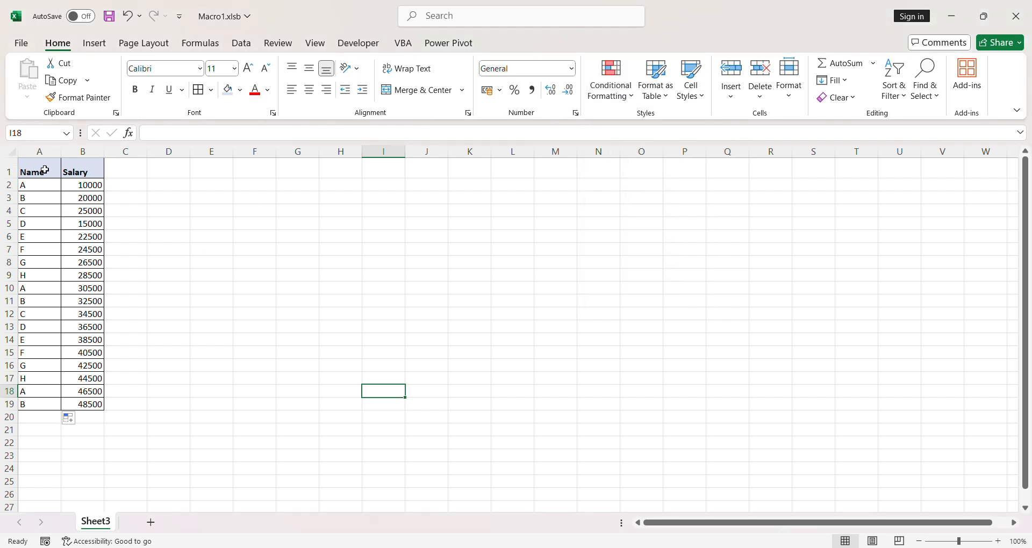
- Format the salaries in B2:B19 with the comma style and no decimal places
left_click_drag(46, 171, 93, 399)
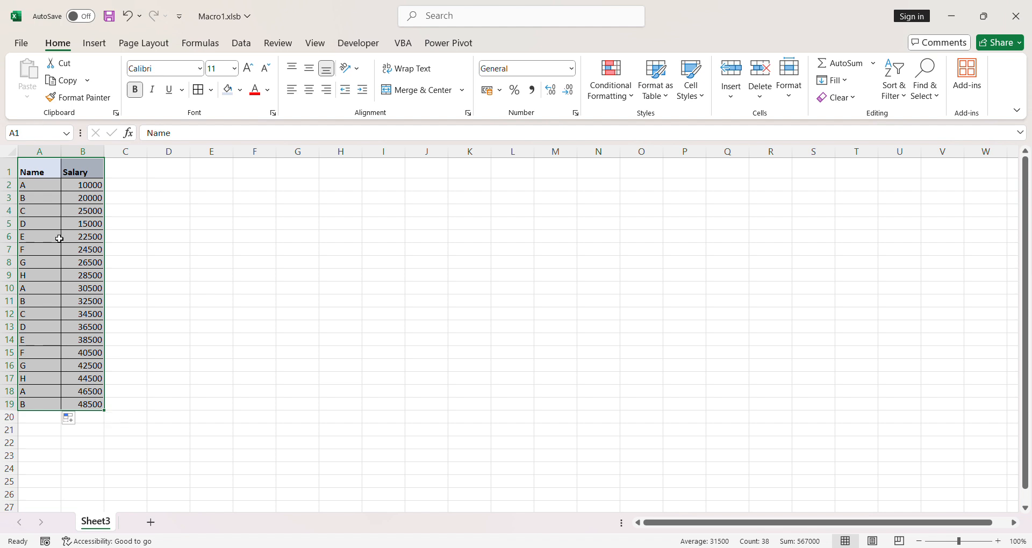
left_click_drag(33, 187, 89, 404)
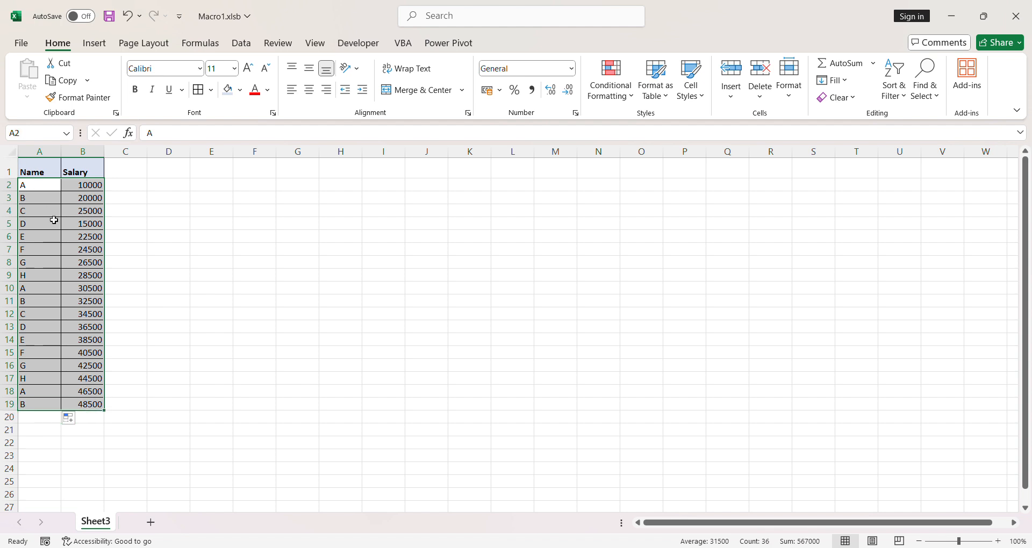
left_click_drag(68, 184, 92, 404)
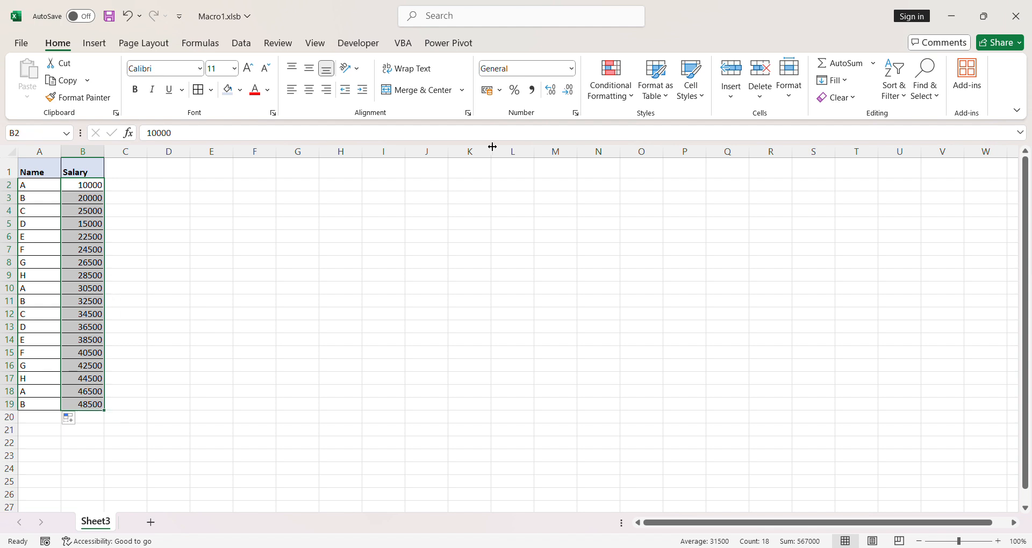
left_click(532, 89)
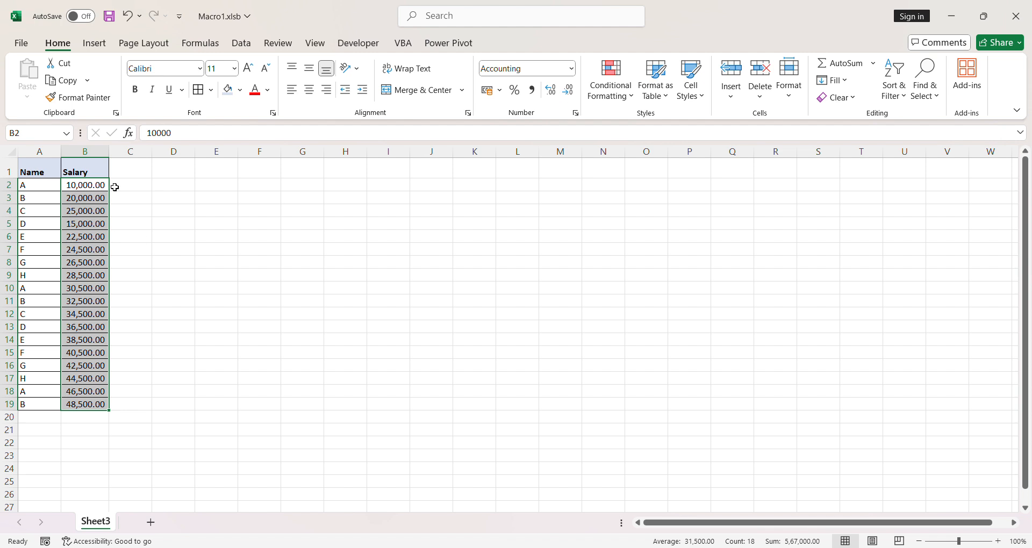
left_click(567, 90)
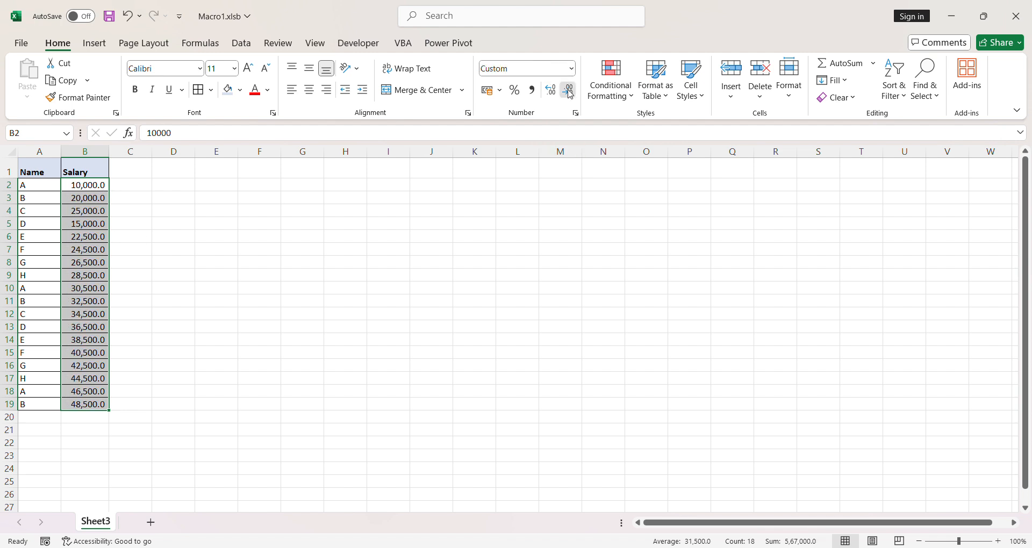
left_click(568, 90)
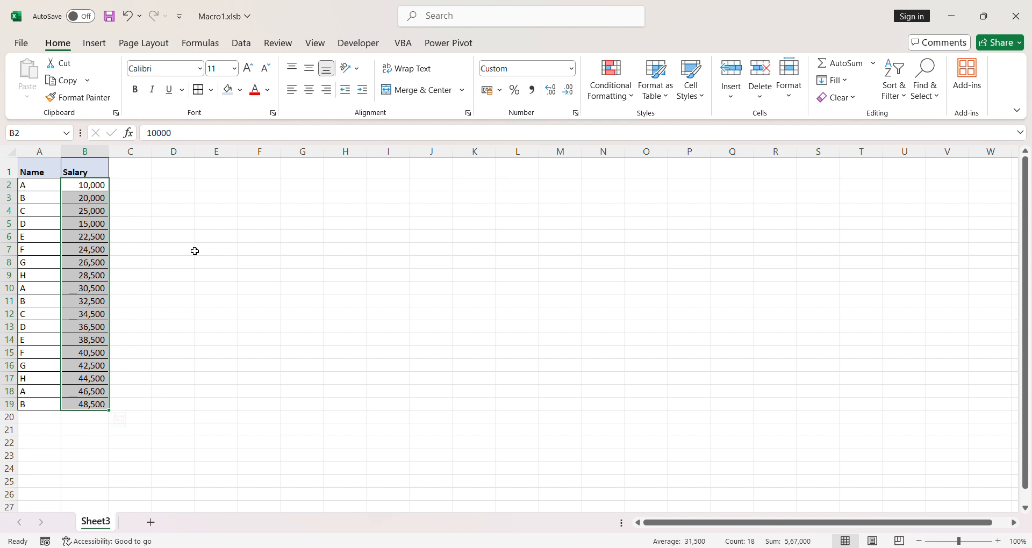
left_click(131, 210)
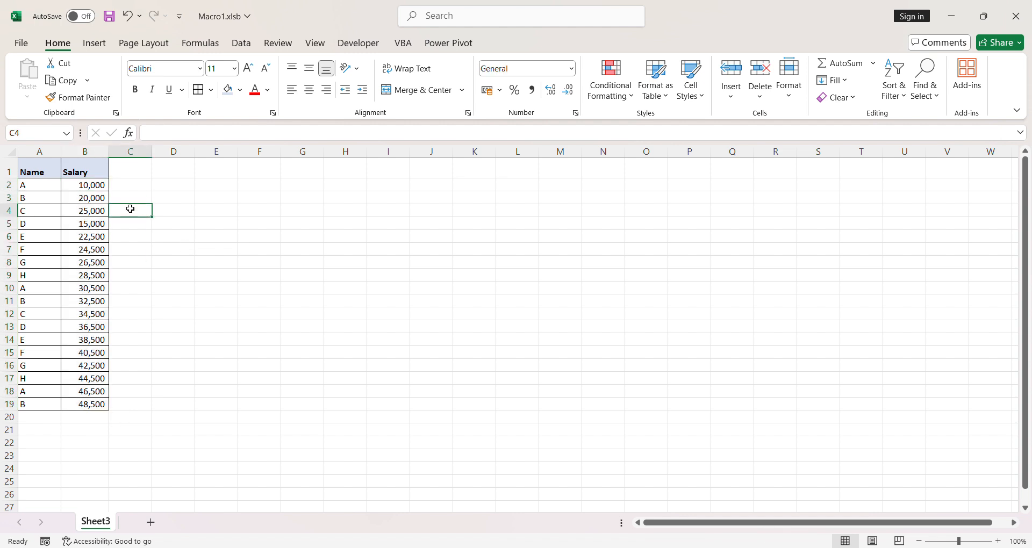
left_click_drag(98, 186, 100, 396)
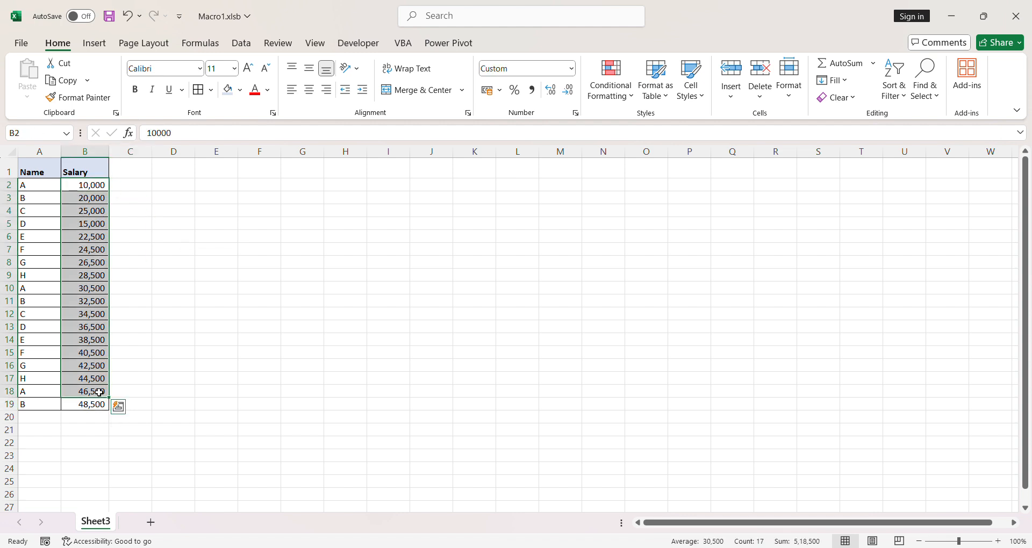
right_click(100, 397)
key("Escape")
left_click_drag(39, 171, 100, 407)
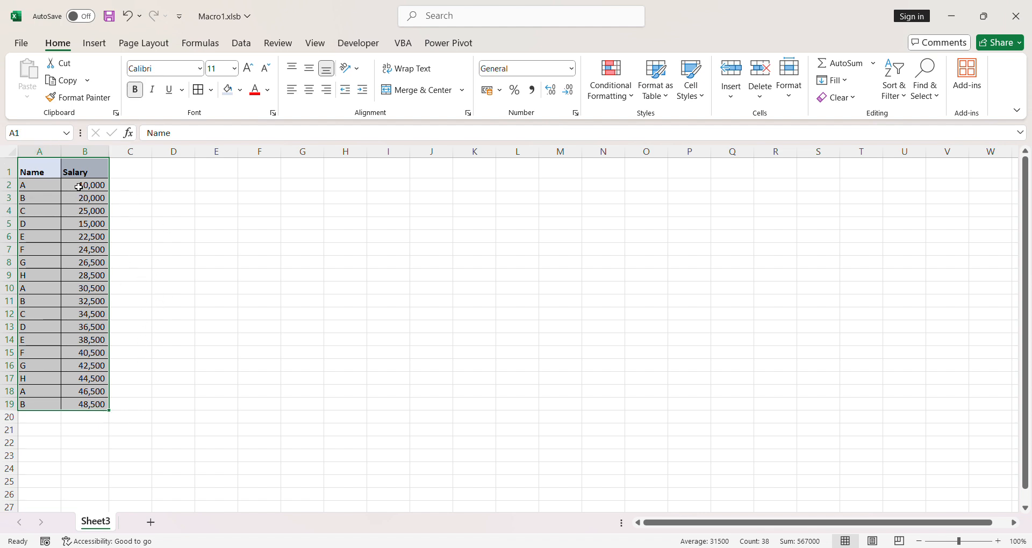
- Start a Greater Than highlight rule on the salaries in B2:B19 with 15000 as the threshold
left_click_drag(79, 187, 96, 404)
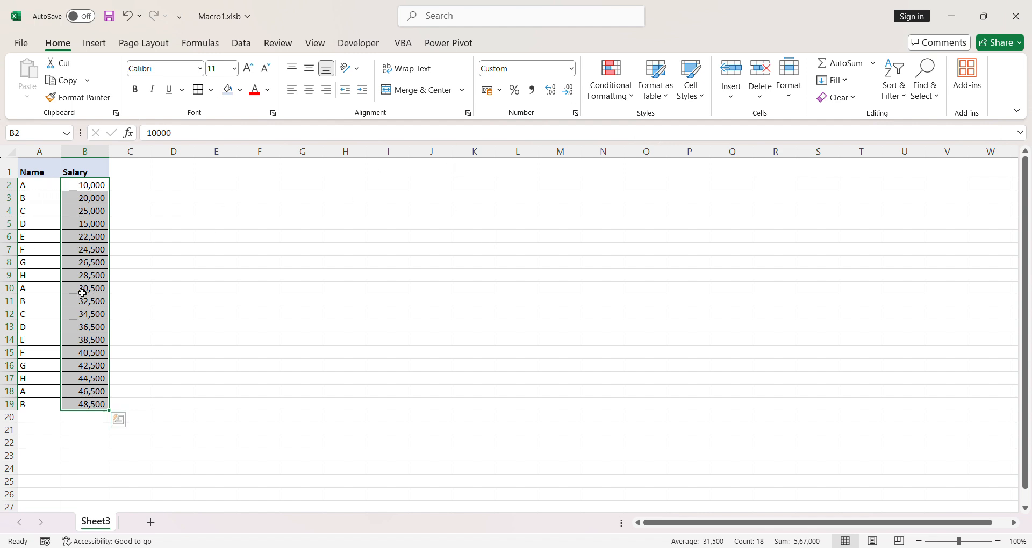
left_click(632, 98)
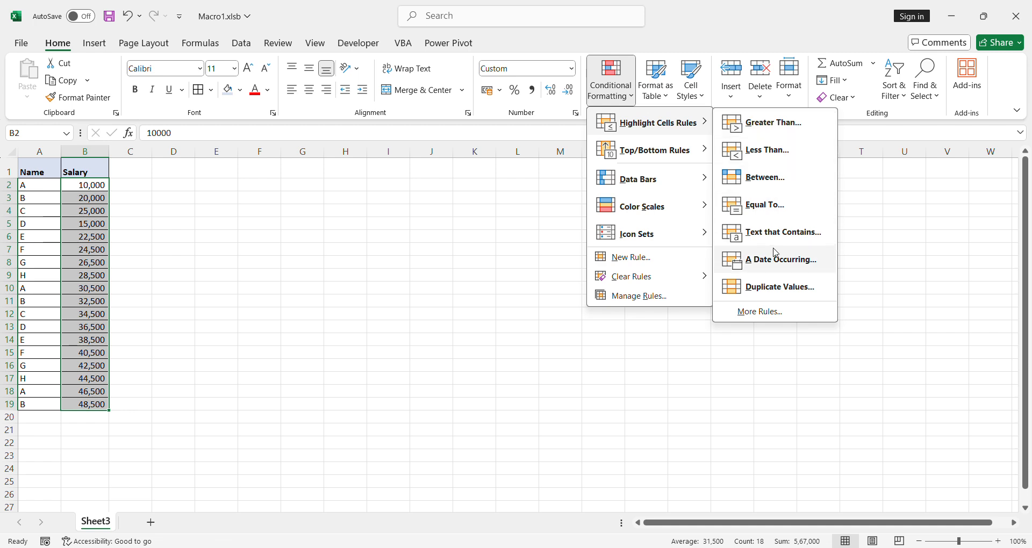
mouse_move(673, 160)
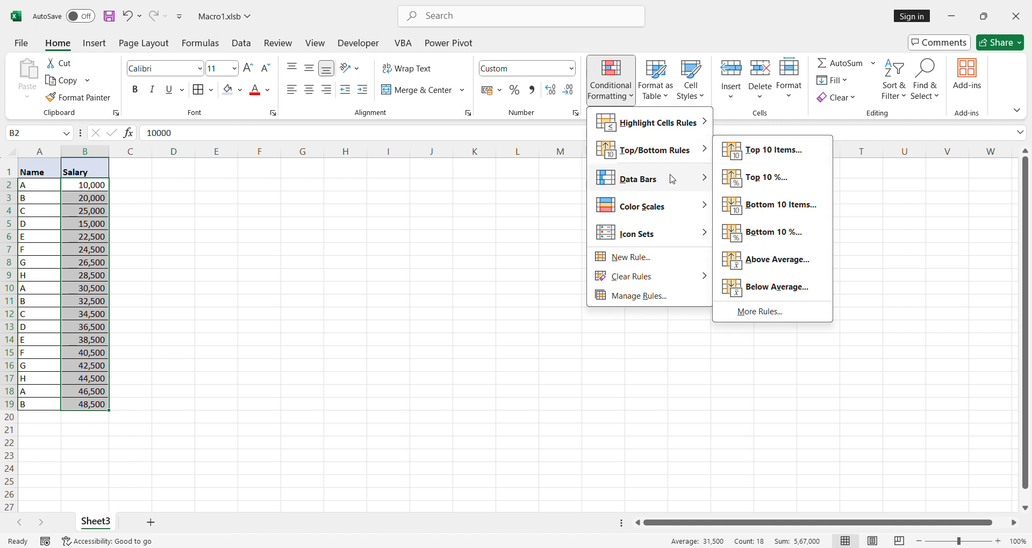
mouse_move(672, 179)
mouse_move(661, 127)
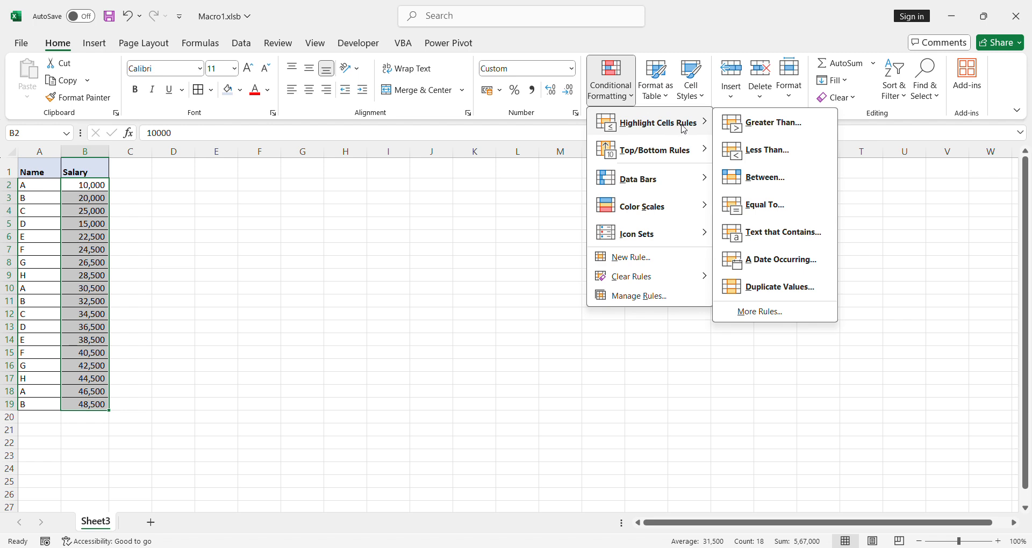
left_click(763, 123)
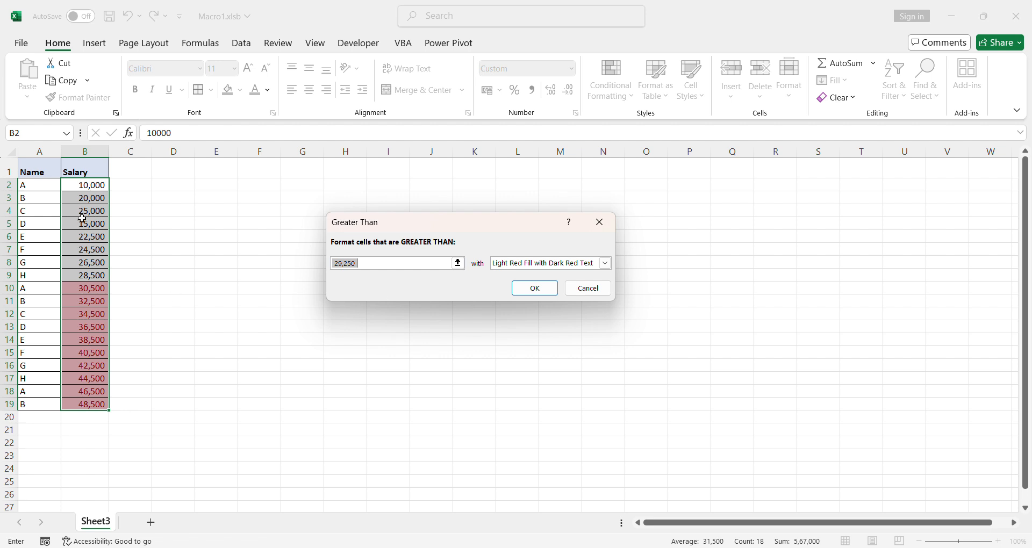
left_click(389, 264)
left_click_drag(386, 265, 333, 268)
key("BackSpace")
type("15")
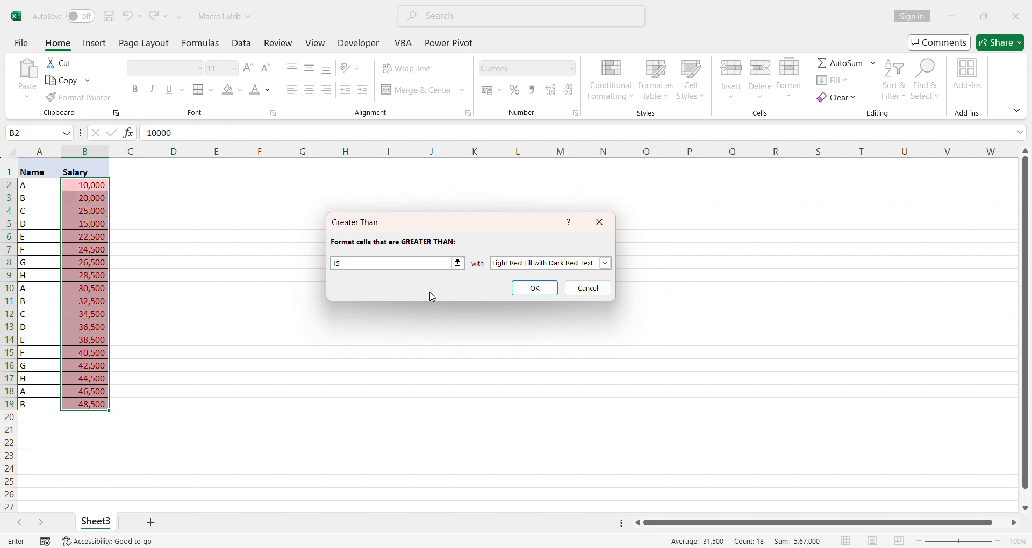
type("000")
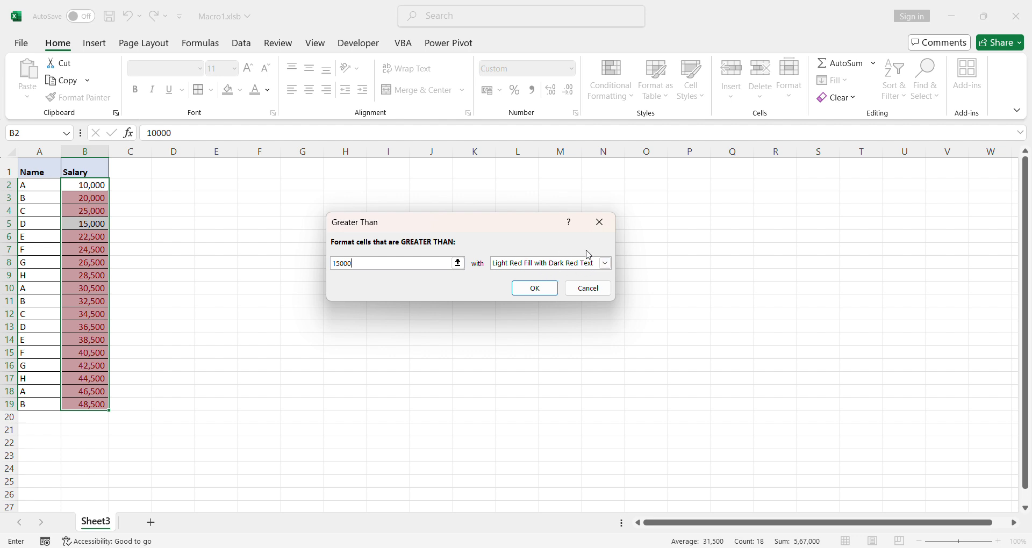
- Give the rule a custom format with light green fill and bold font, and apply it to the salaries
left_click(605, 263)
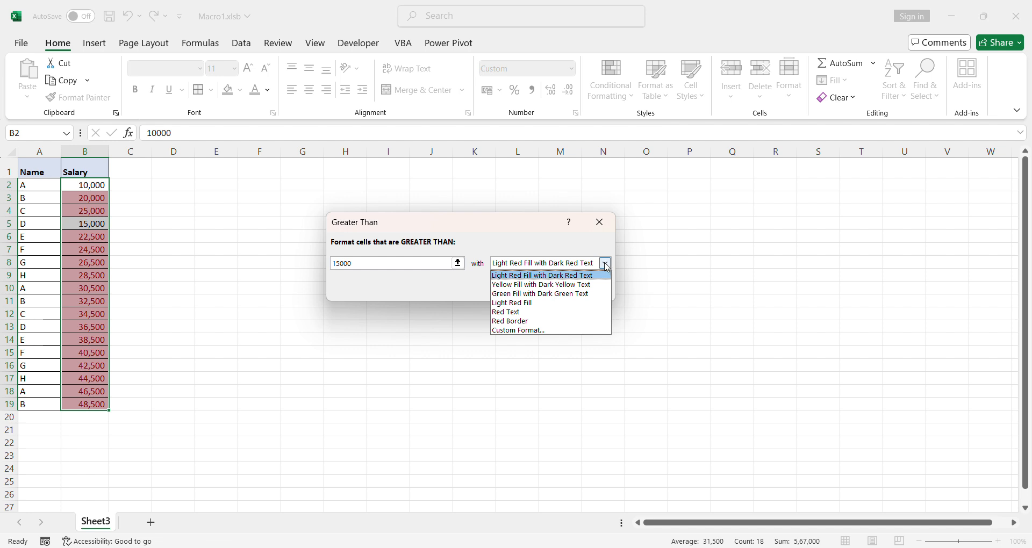
left_click(529, 331)
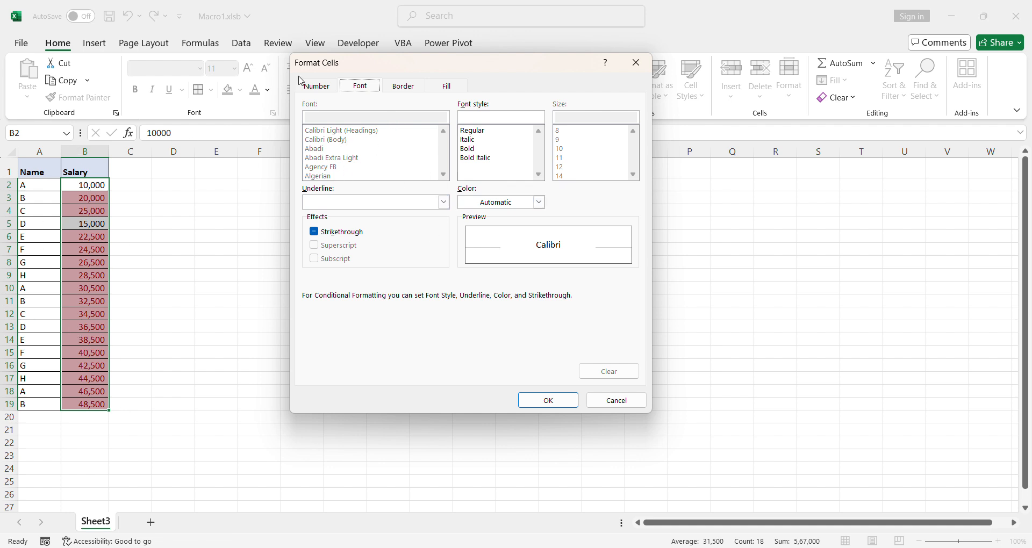
left_click(446, 87)
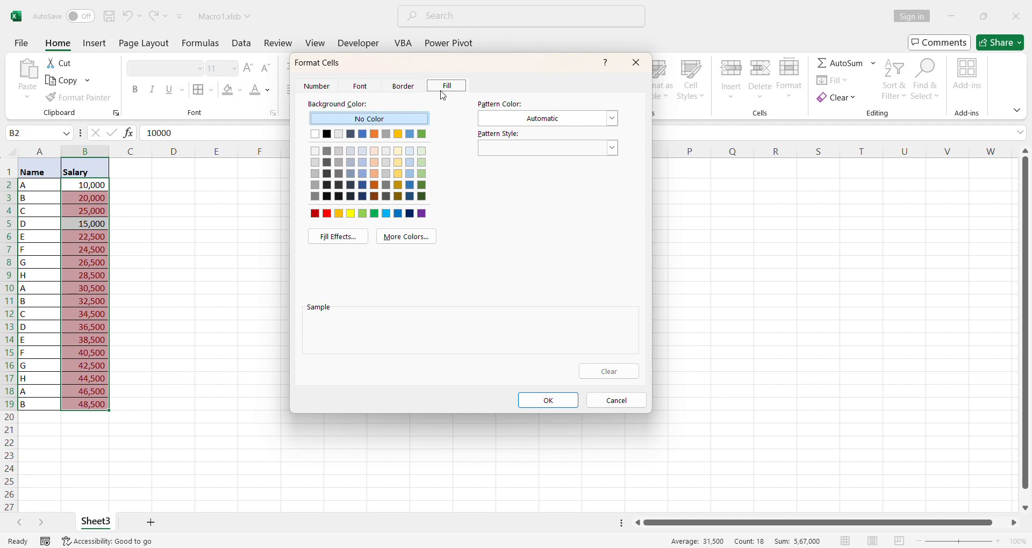
left_click(361, 215)
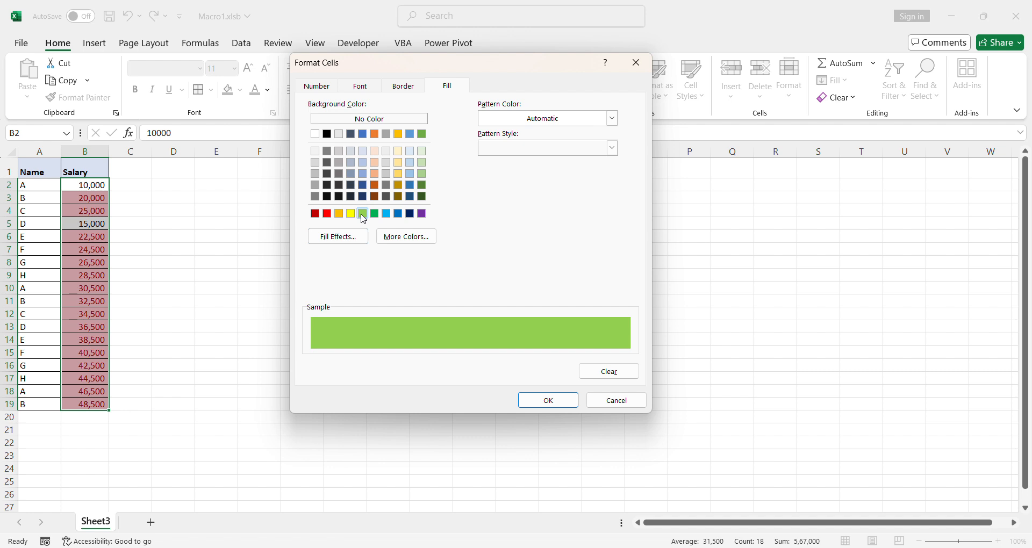
left_click(398, 90)
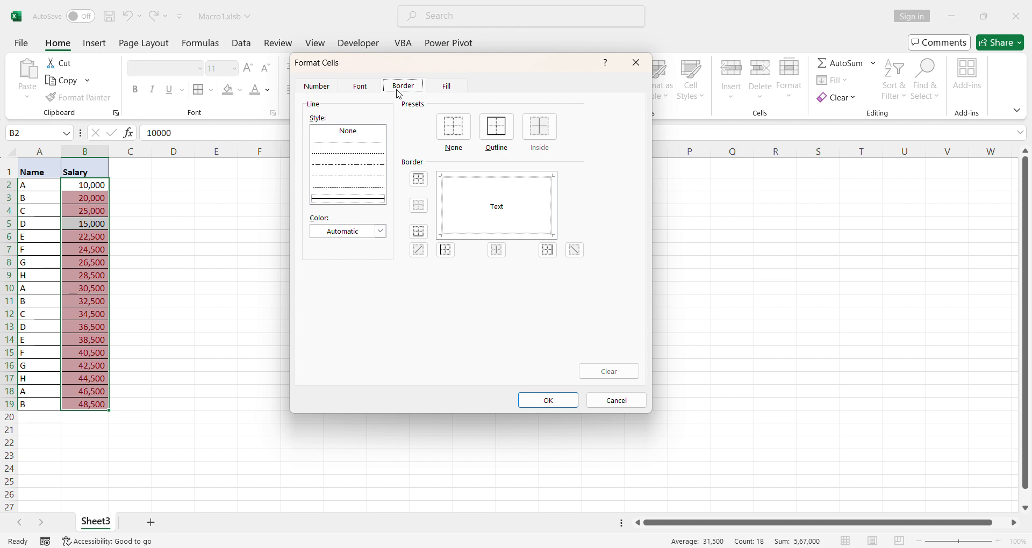
left_click(370, 90)
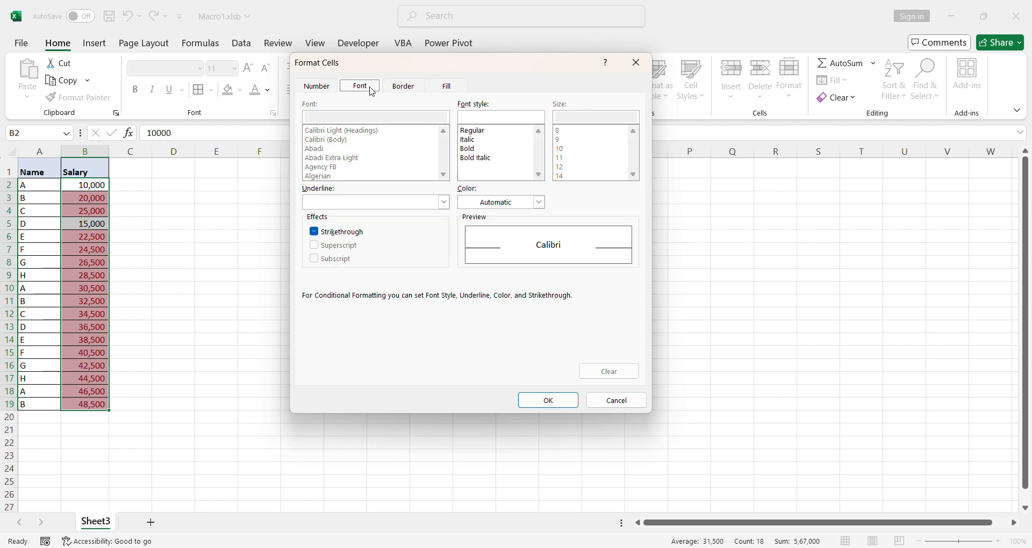
left_click(476, 149)
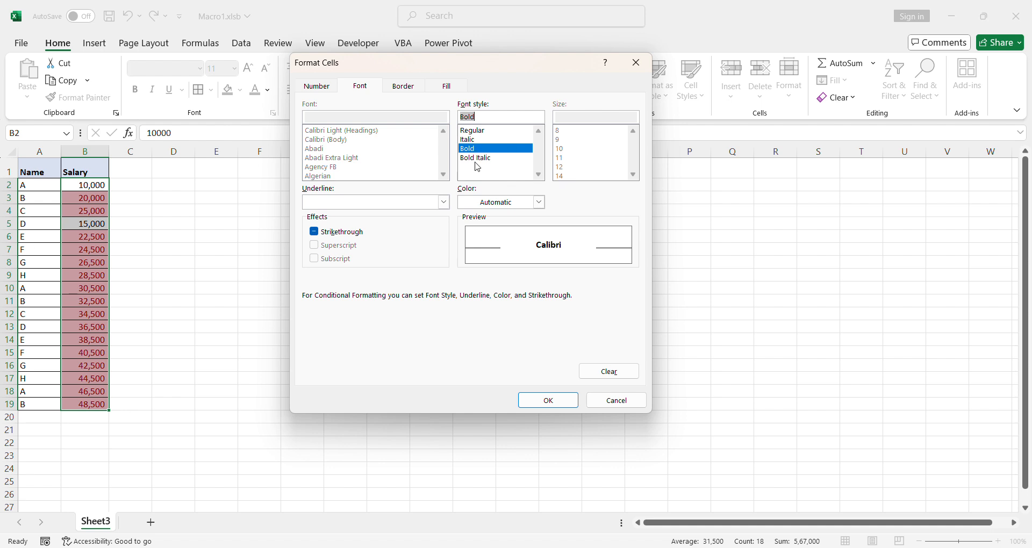
left_click(316, 86)
left_click(360, 88)
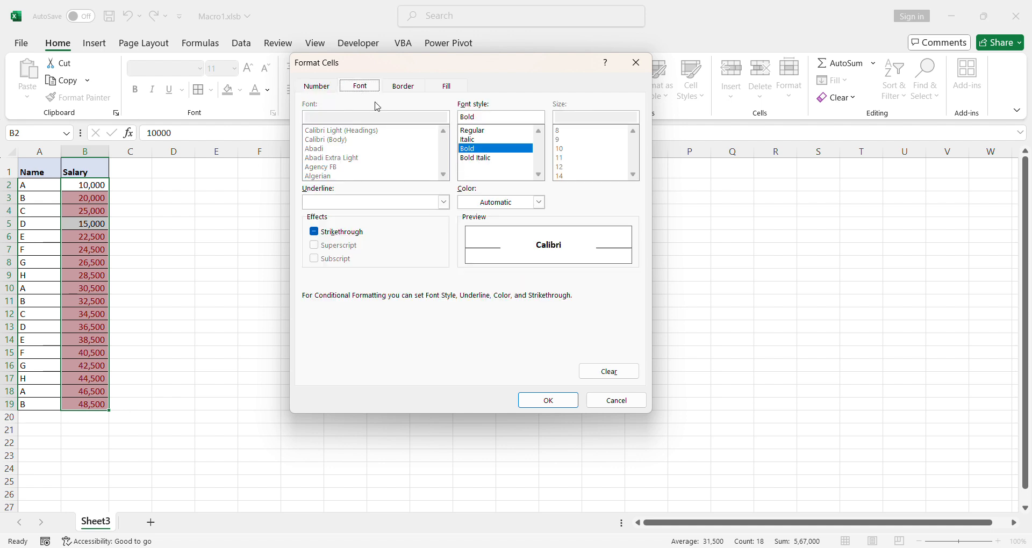
left_click(540, 401)
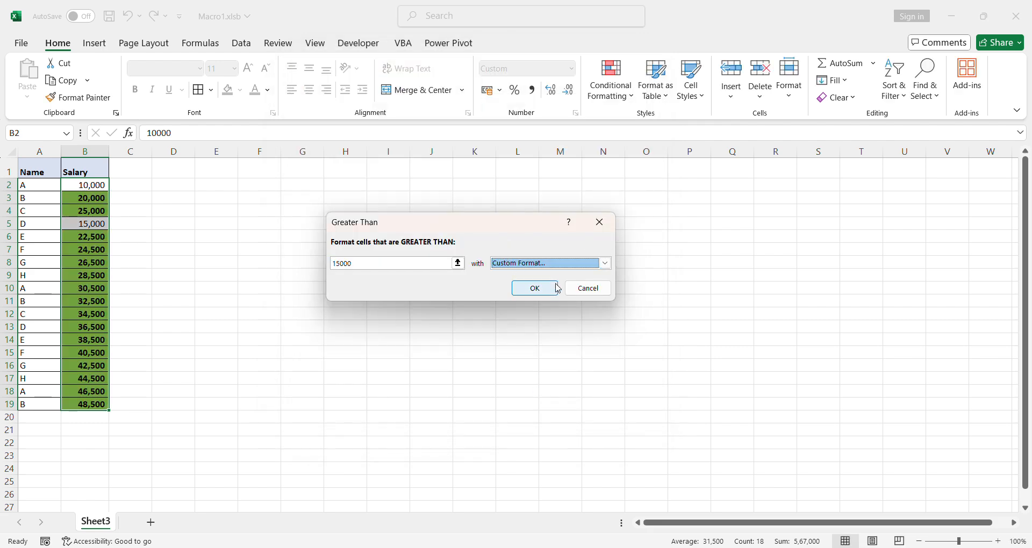
left_click(530, 290)
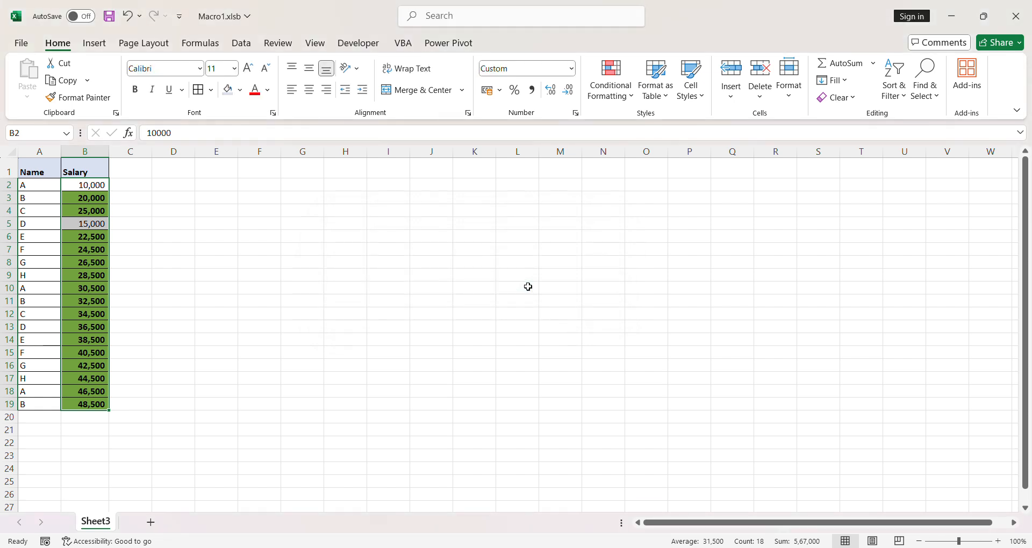
left_click(424, 259)
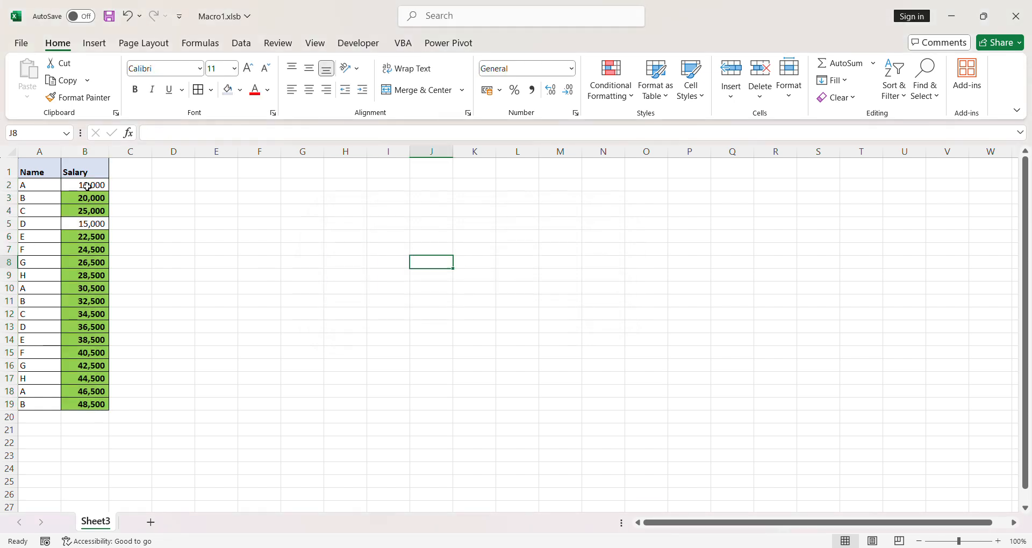
left_click_drag(87, 186, 96, 401)
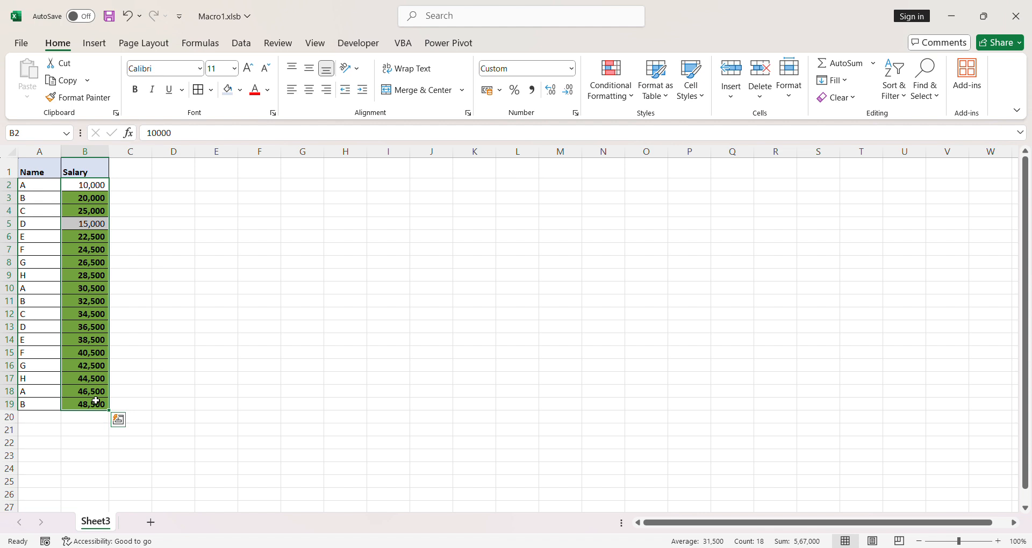
left_click(181, 260)
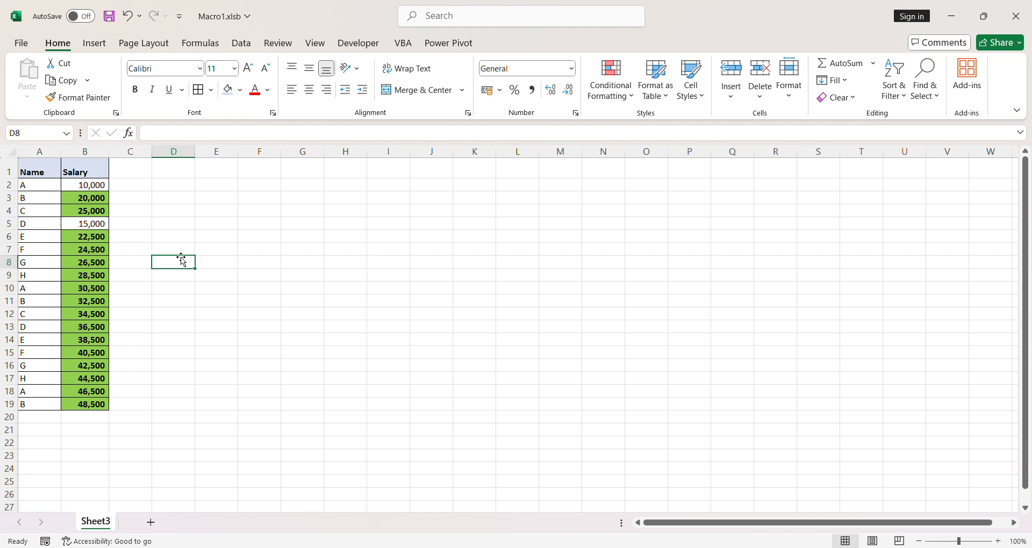
left_click(89, 175)
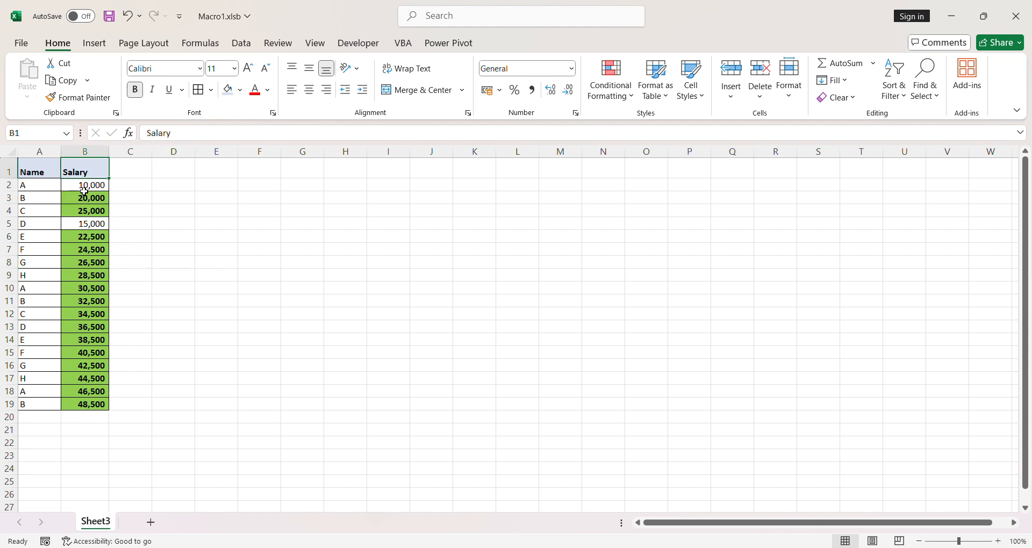
left_click(93, 185)
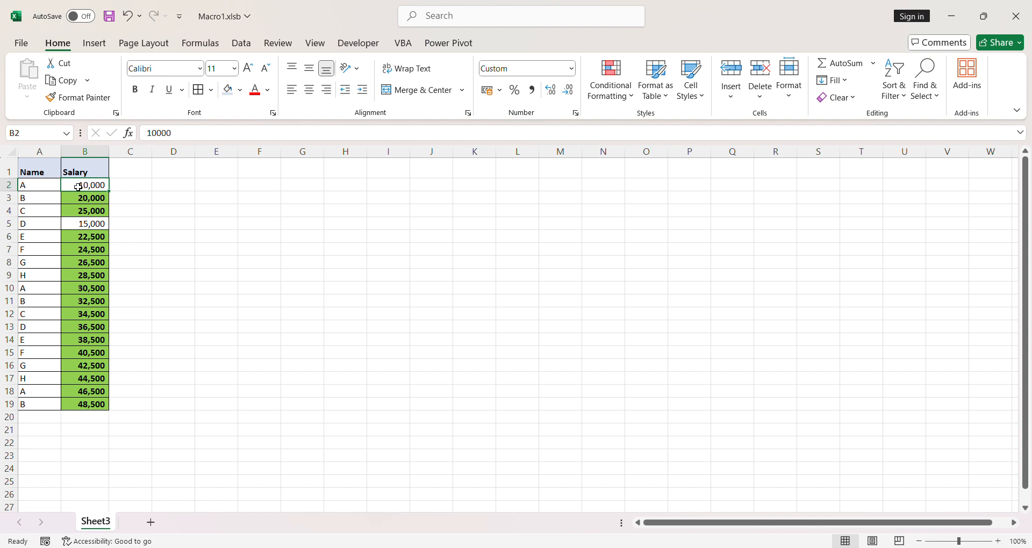
left_click(32, 186)
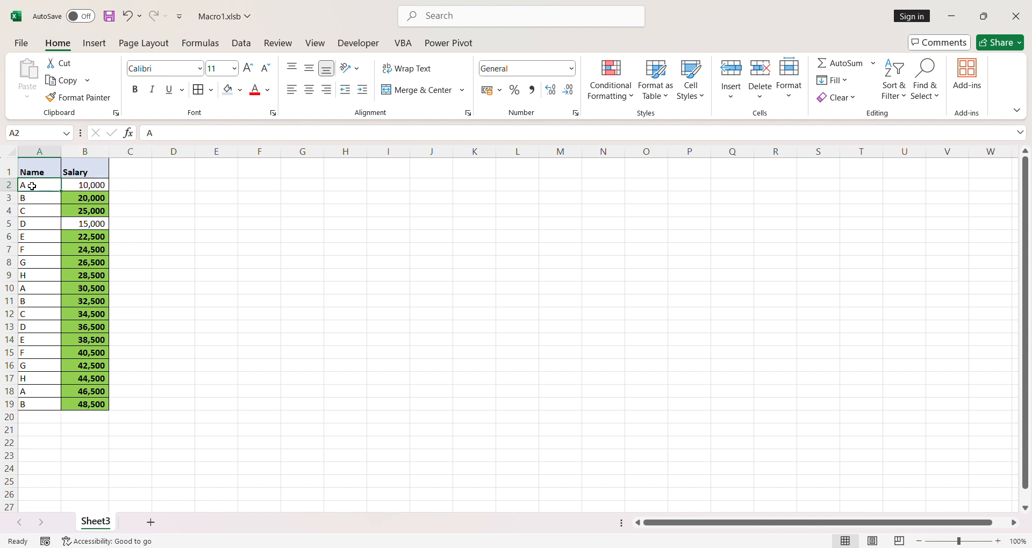
- Change the first salary in cell B2 to 16000 to test the highlight rule
left_click(74, 189)
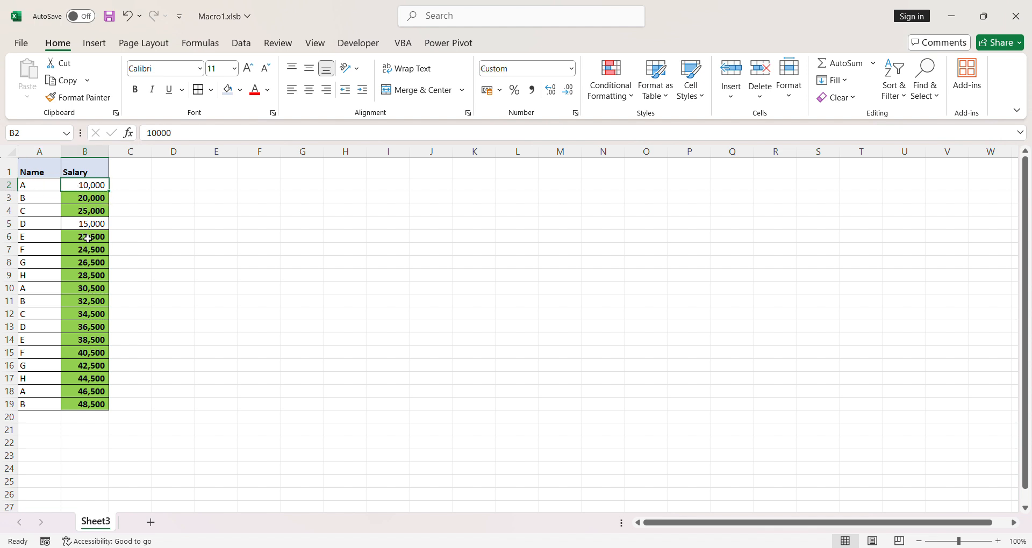
type("1")
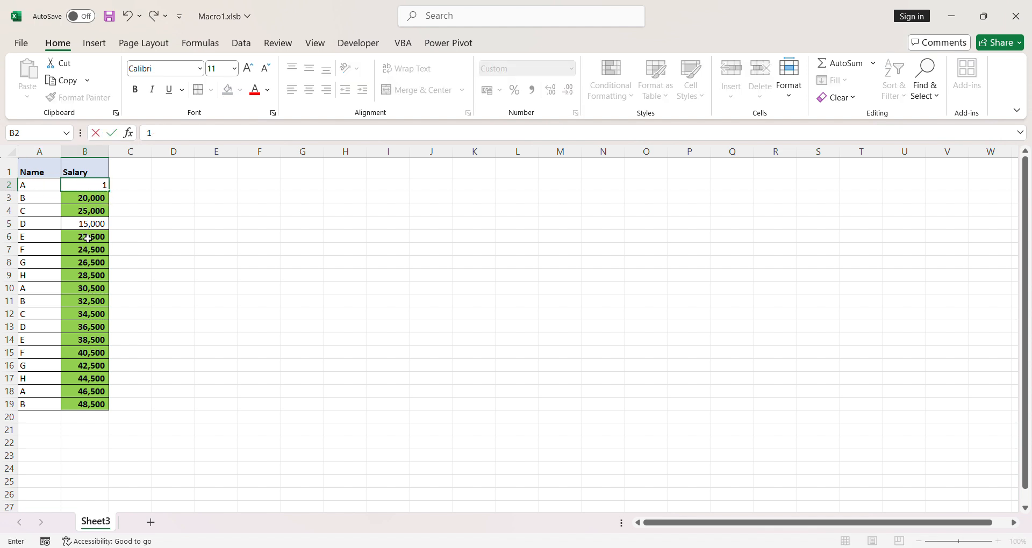
type("6000")
key("Return")
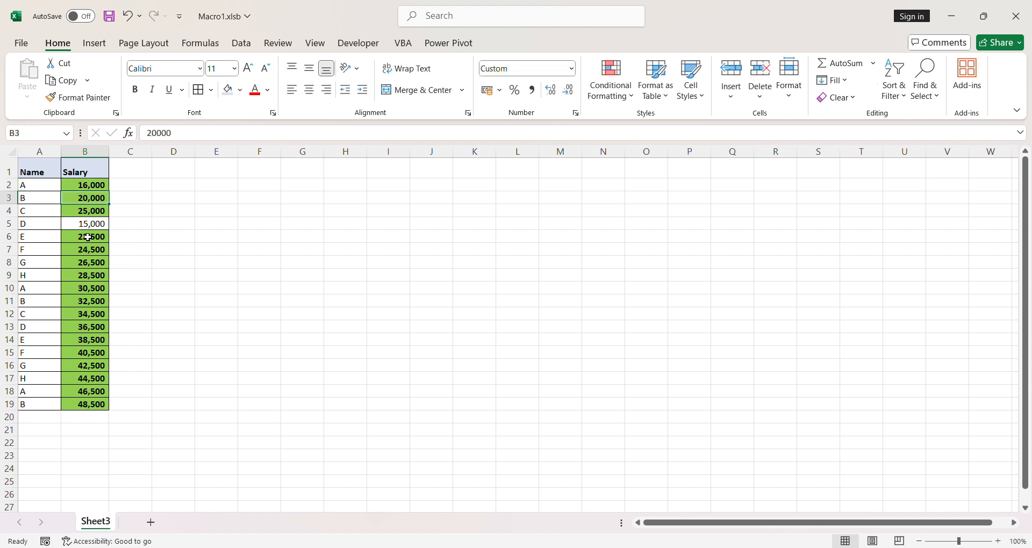
- Change the salary in cell B9 to 10000 to test the highlight rule
left_click(99, 182)
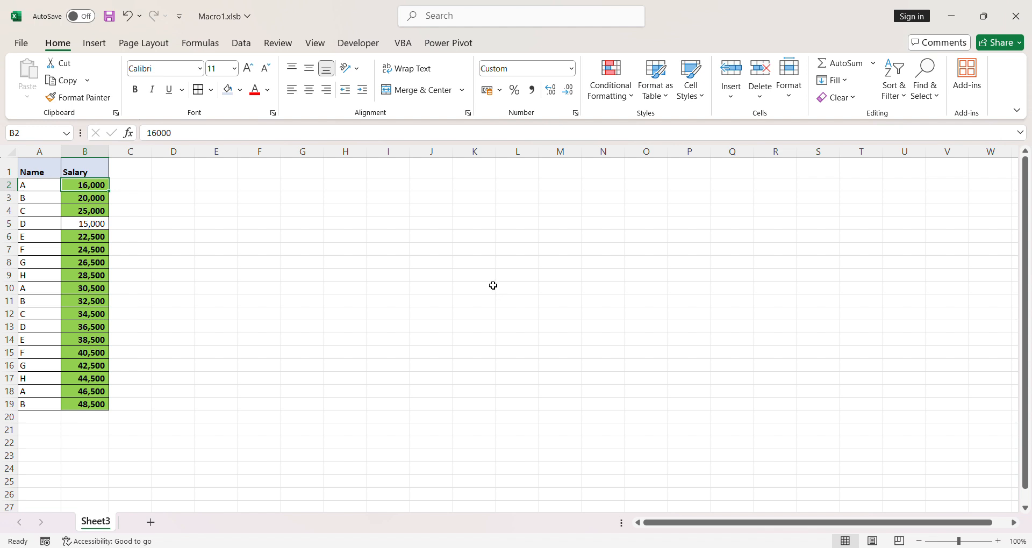
left_click(84, 276)
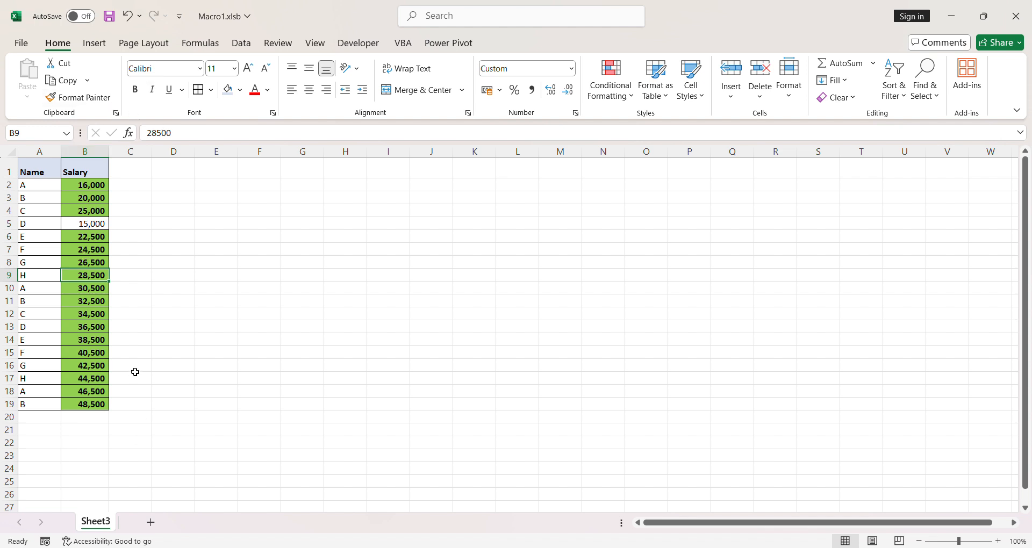
type("10000")
key("Return")
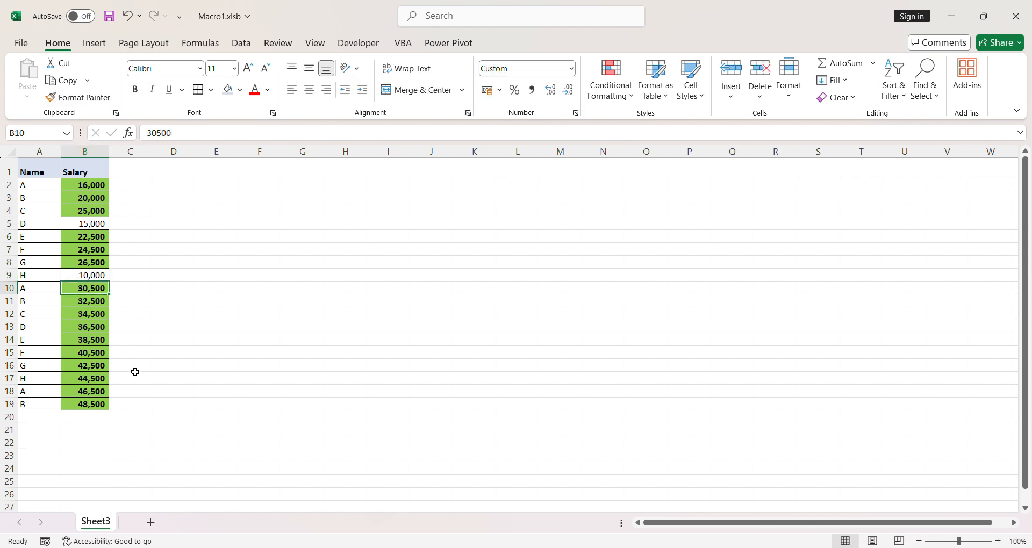
left_click(87, 272)
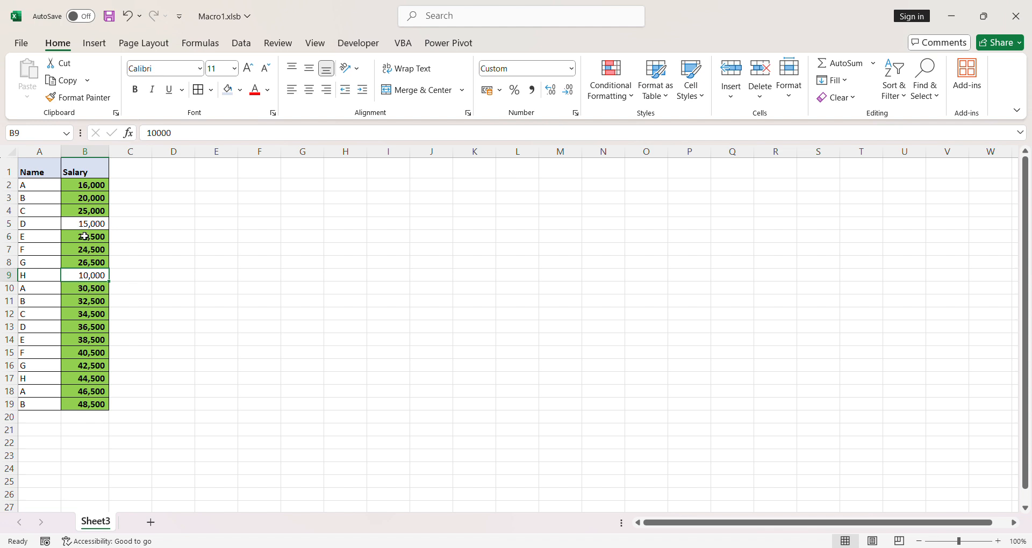
left_click_drag(84, 237, 86, 259)
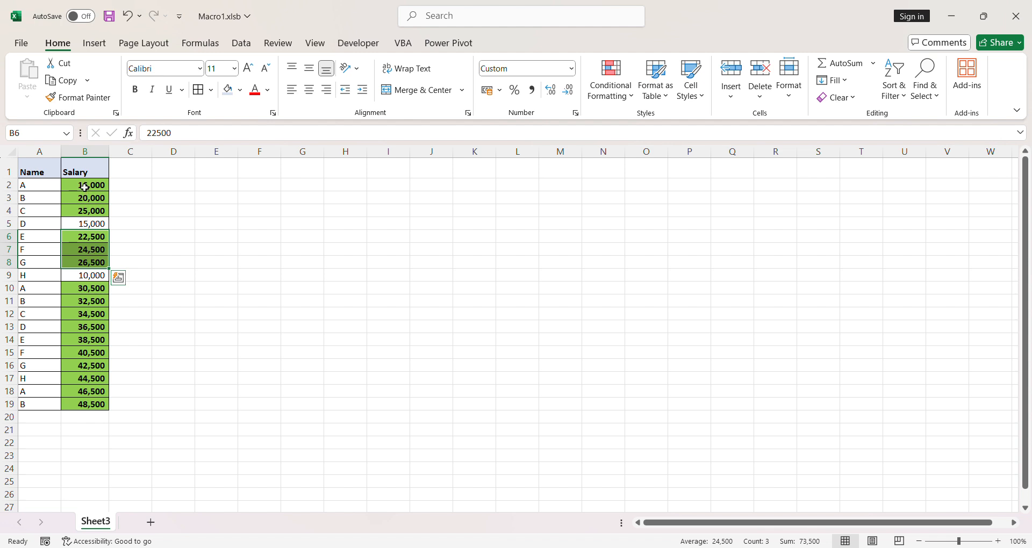
left_click_drag(85, 188, 97, 404)
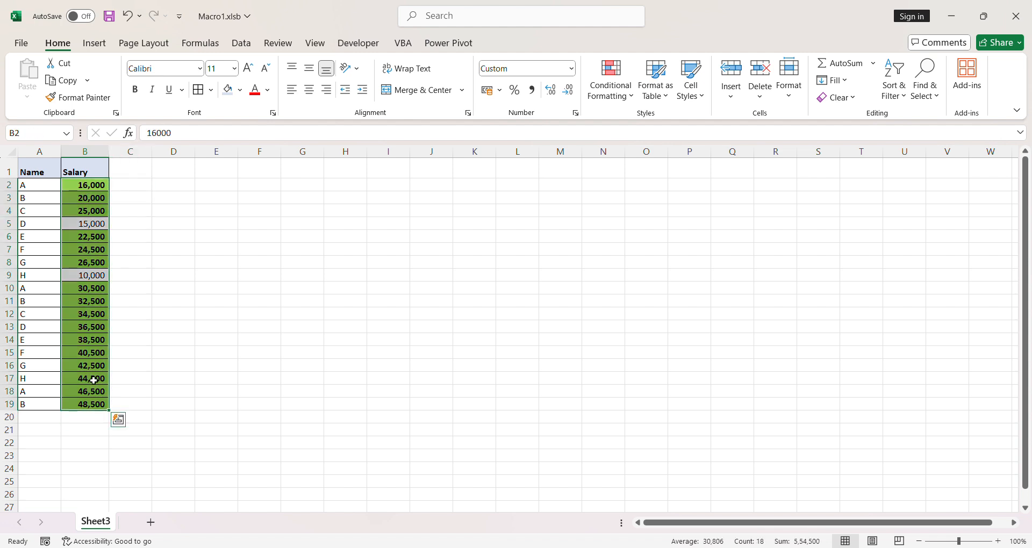
- Enter 10,000 in cell B21 below the salary table as a test value outside the rule's range
left_click(107, 429)
type("10,00")
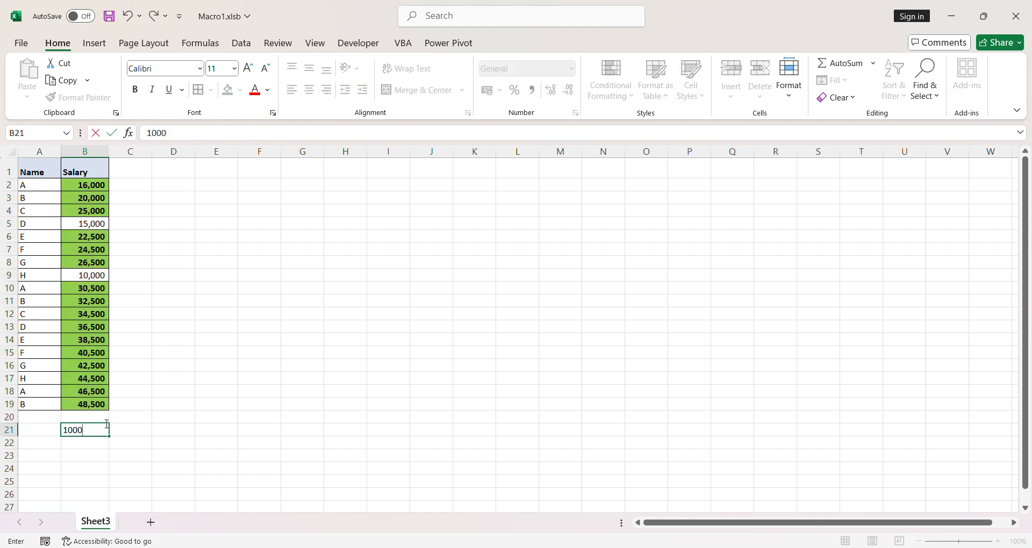
type("0")
key("Return")
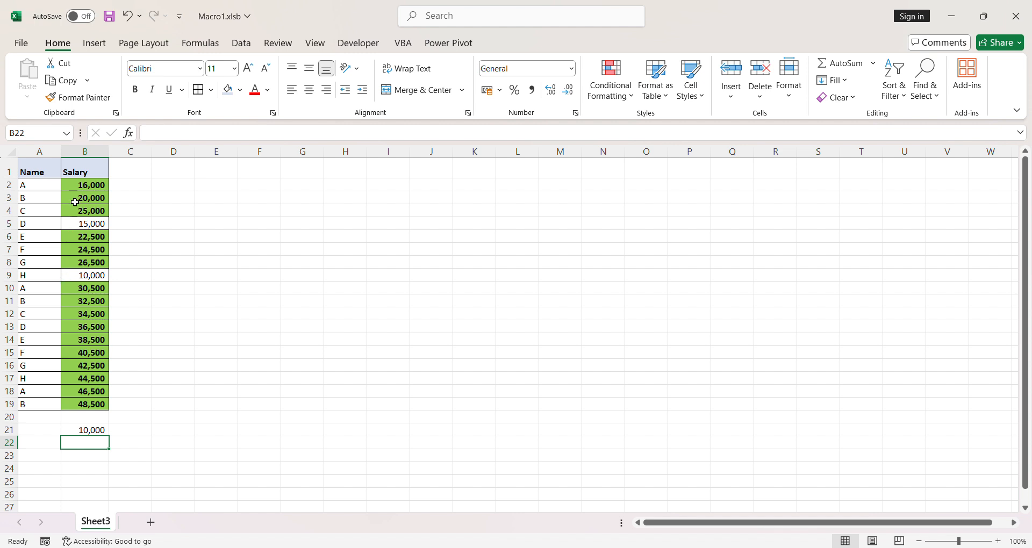
left_click_drag(75, 184, 87, 403)
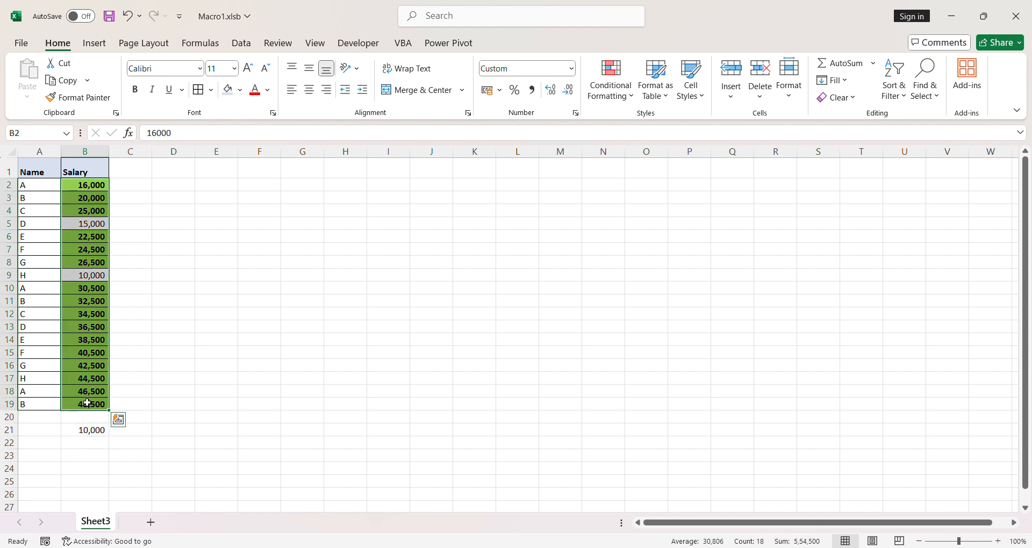
left_click(613, 97)
mouse_move(634, 127)
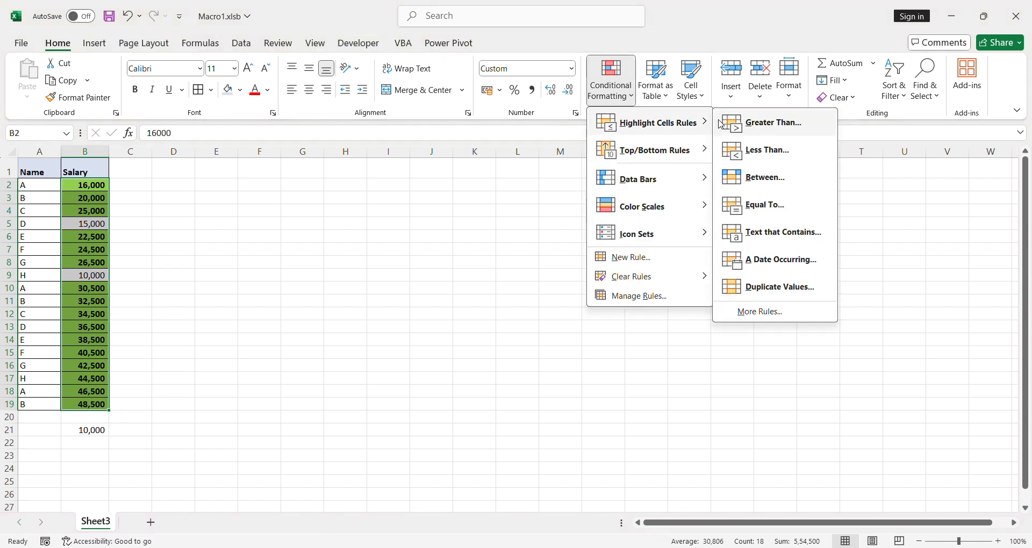
left_click(91, 402)
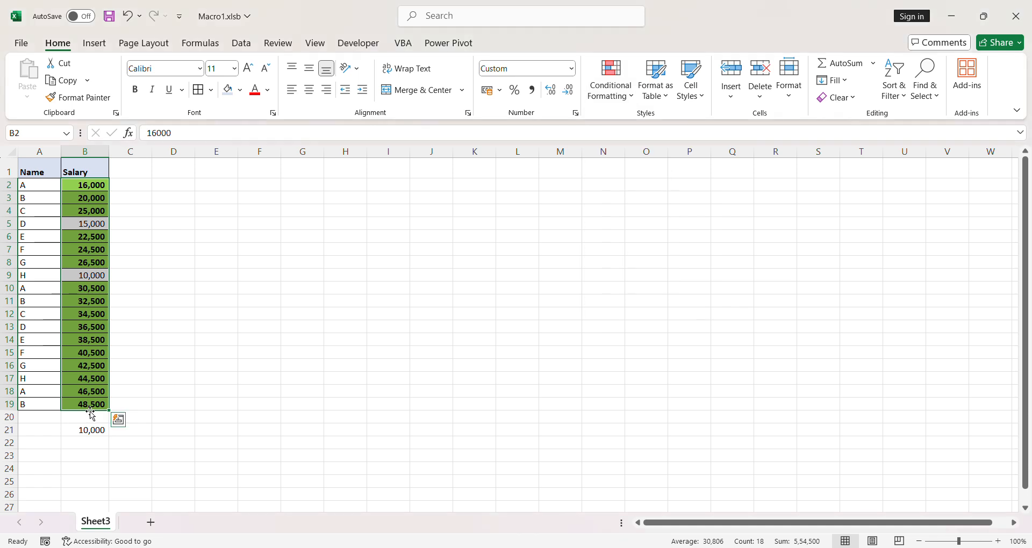
- Clear the test value from cell B21 below the table
left_click(90, 429)
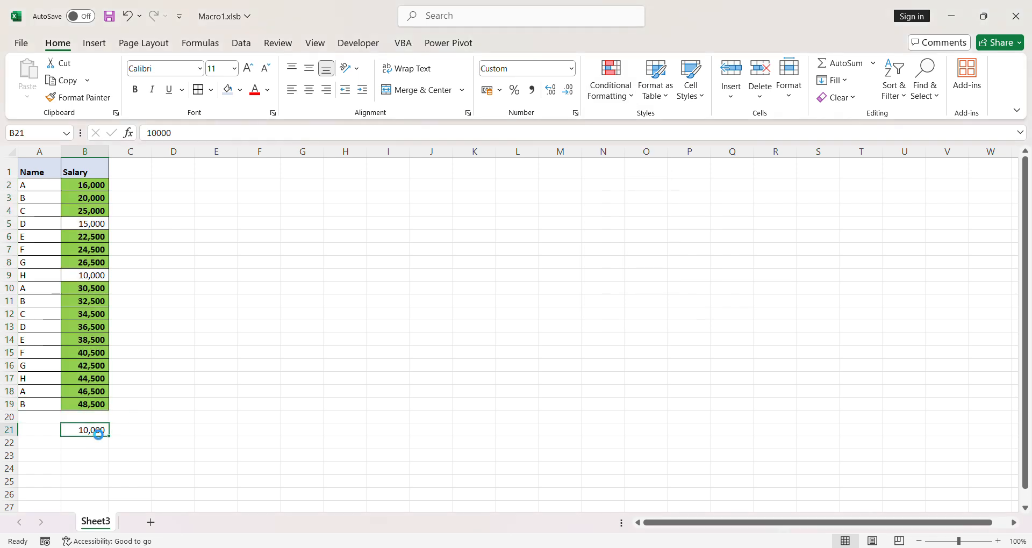
- Review the available highlight cells rules and top/bottom rules for the salaries in B2:B19
left_click_drag(96, 182, 102, 406)
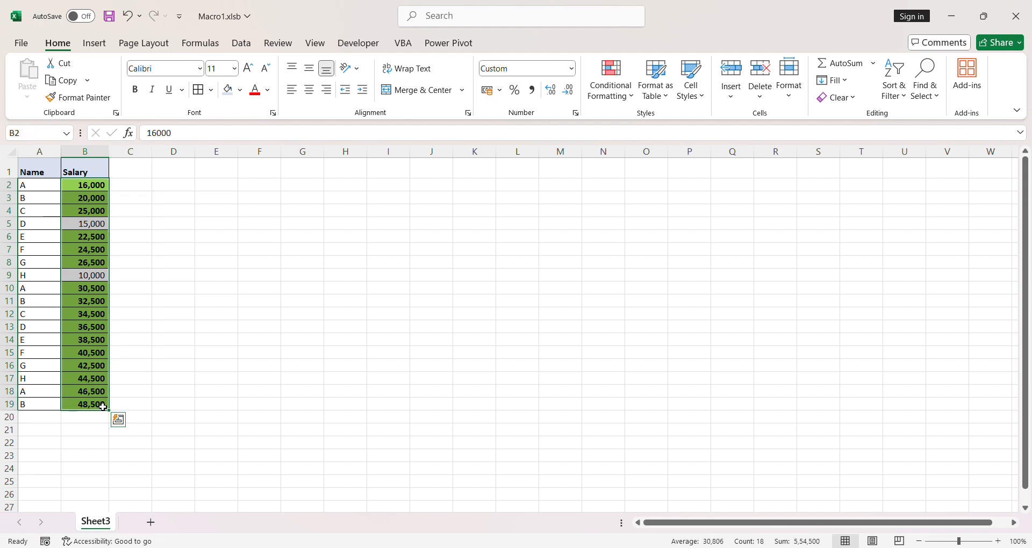
left_click(616, 100)
mouse_move(631, 123)
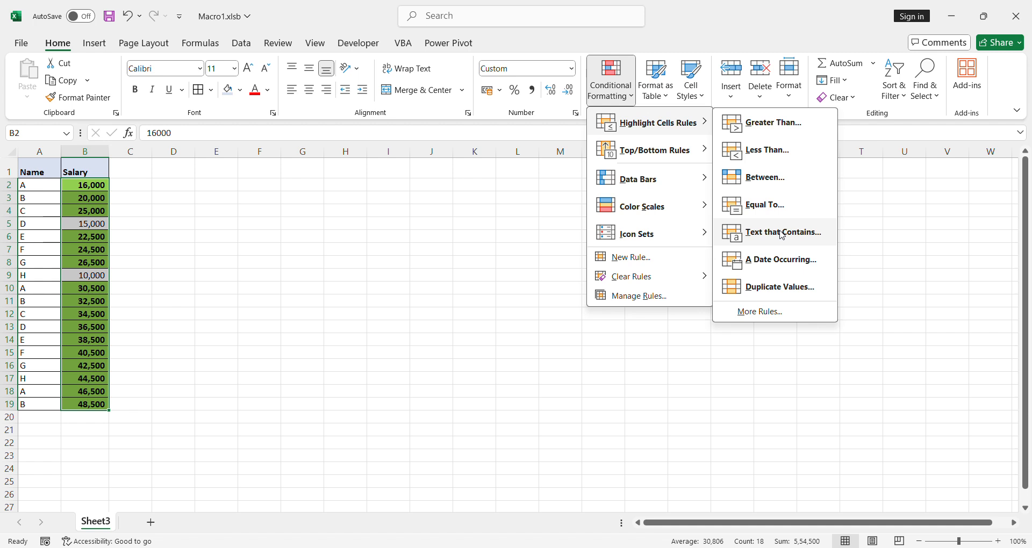
mouse_move(678, 157)
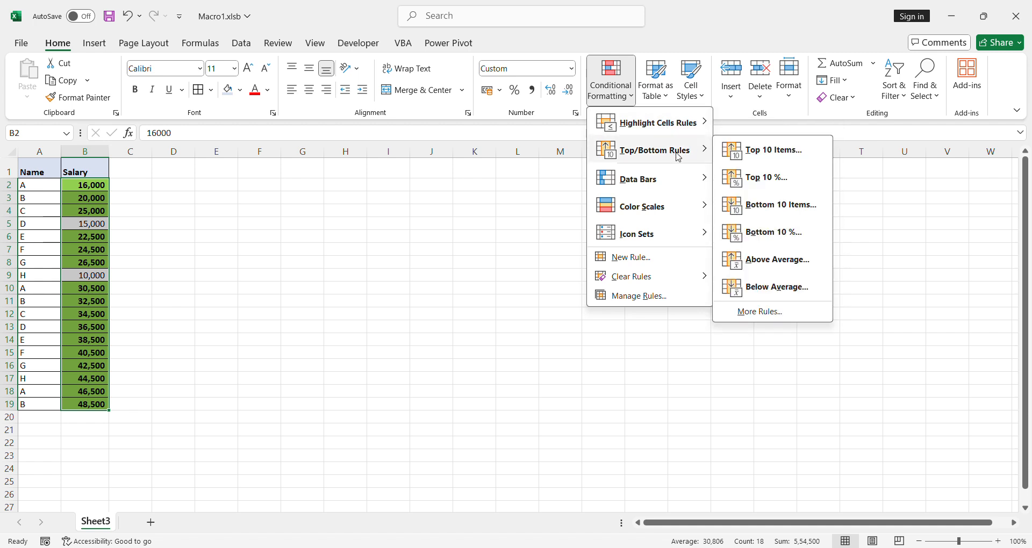
left_click(55, 222)
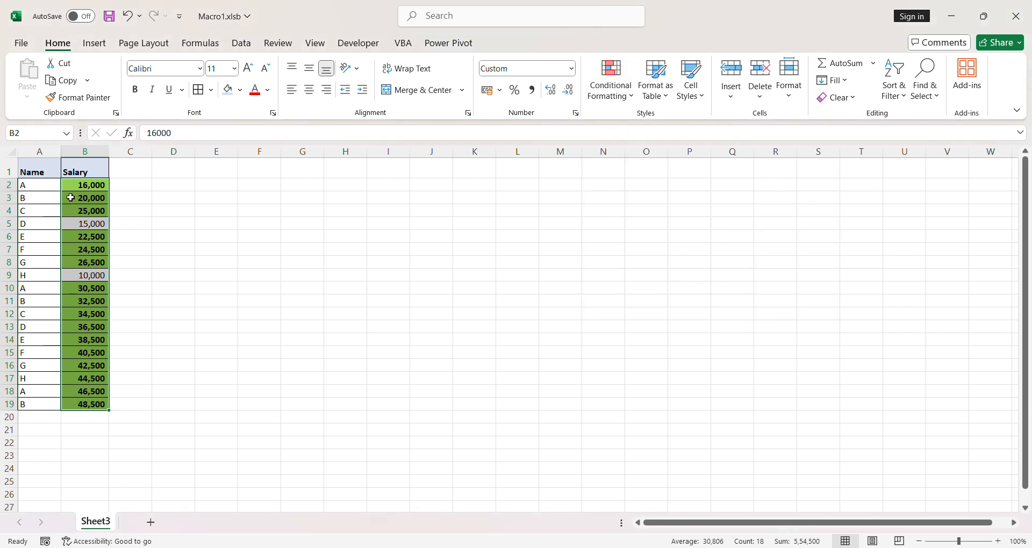
left_click(536, 17)
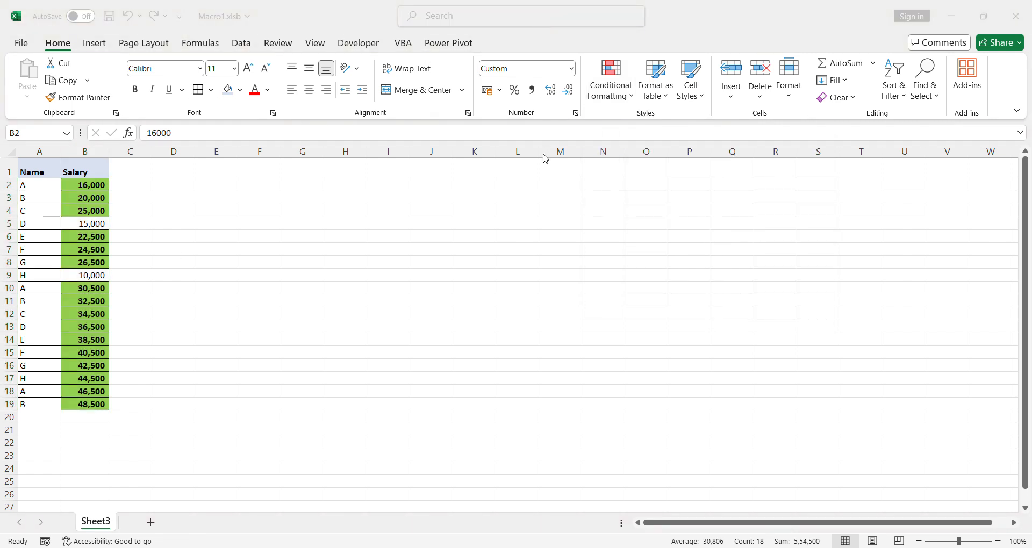